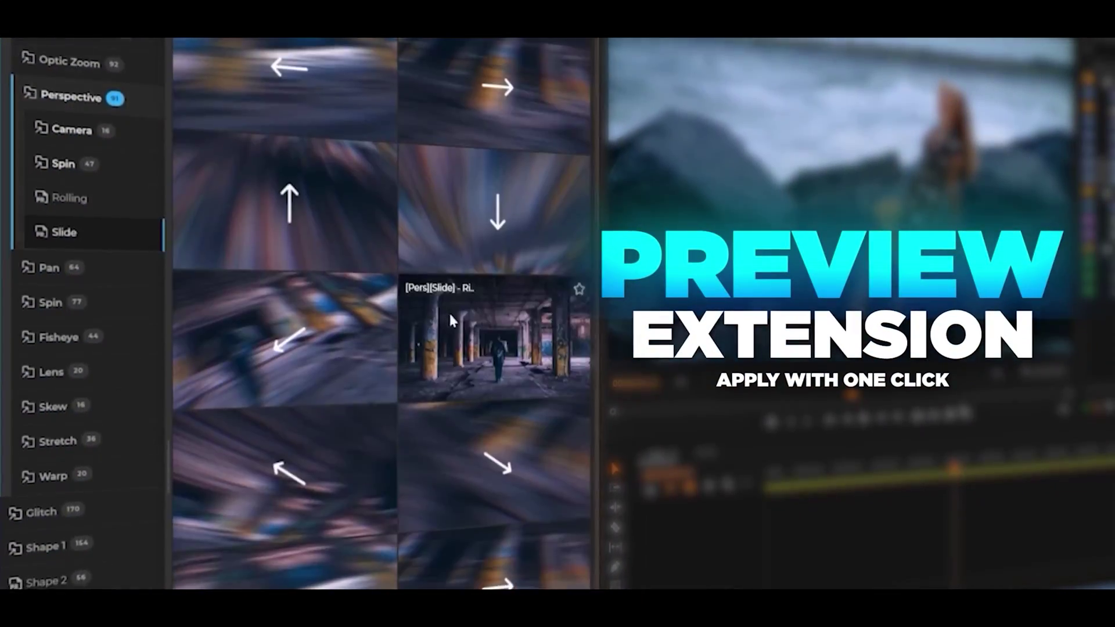
# Step: Bring up the Summer Edit project with the MotionDuck Seamless transitions beside the Main Edit sequence
pyautogui.click(449, 314)
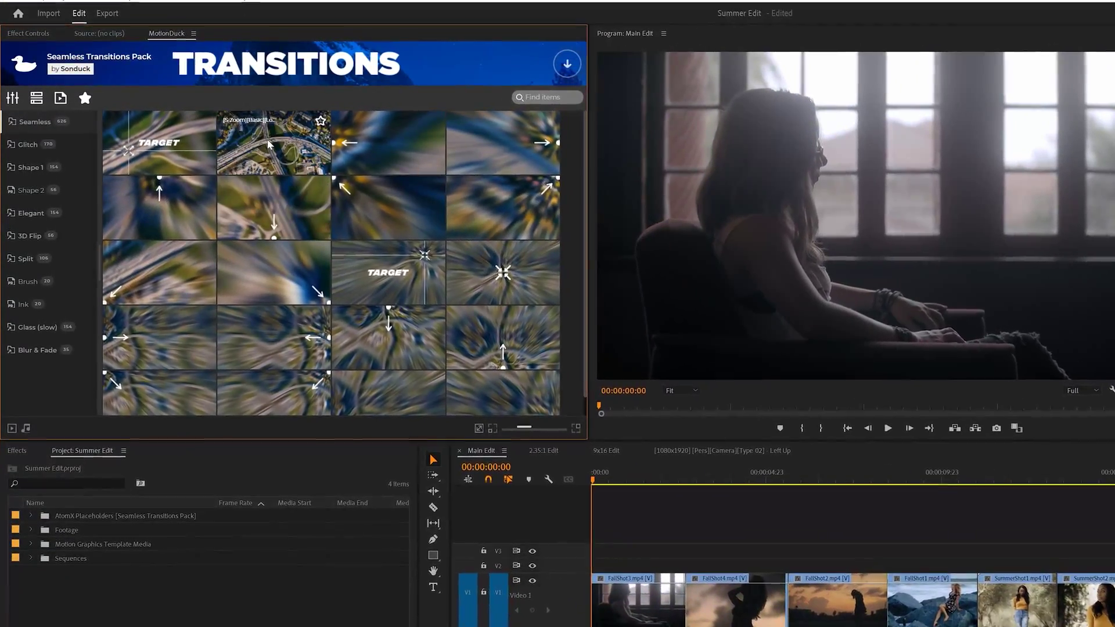
# Step: Apply the S Zoom transition at the FallShot3–FallShot4 cut and zoom the timeline in on it
pyautogui.click(270, 143)
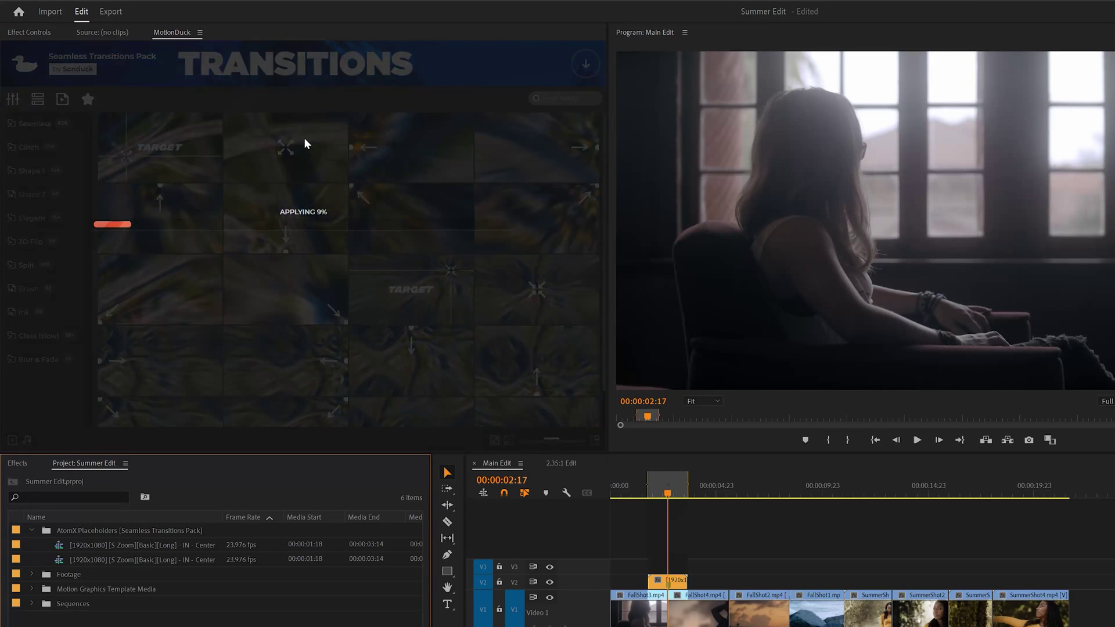
pyautogui.press('=')
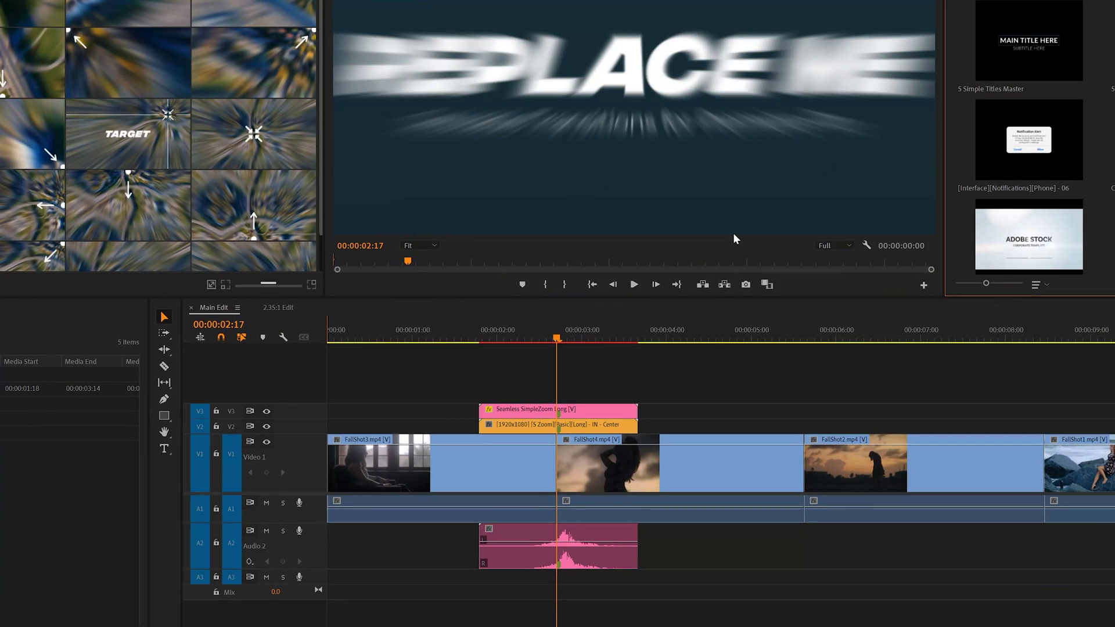
# Step: Replace the Simple Zoom placeholder with the project footage and play the transition back twice
pyautogui.click(516, 415)
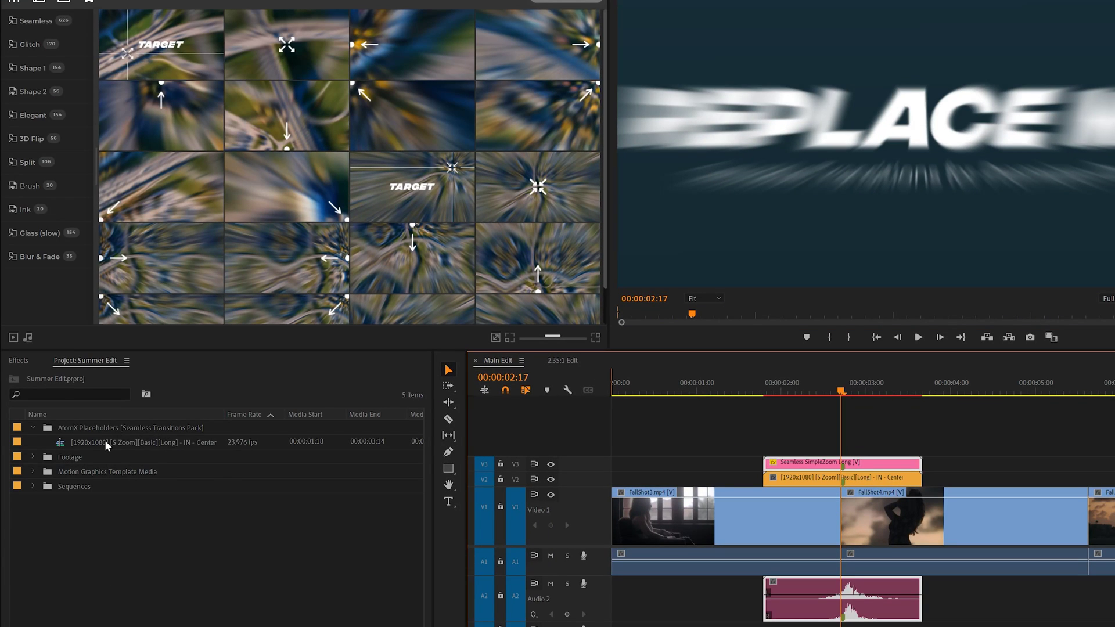
pyautogui.moveTo(107, 446); pyautogui.dragTo(852, 173)
pyautogui.press('space')
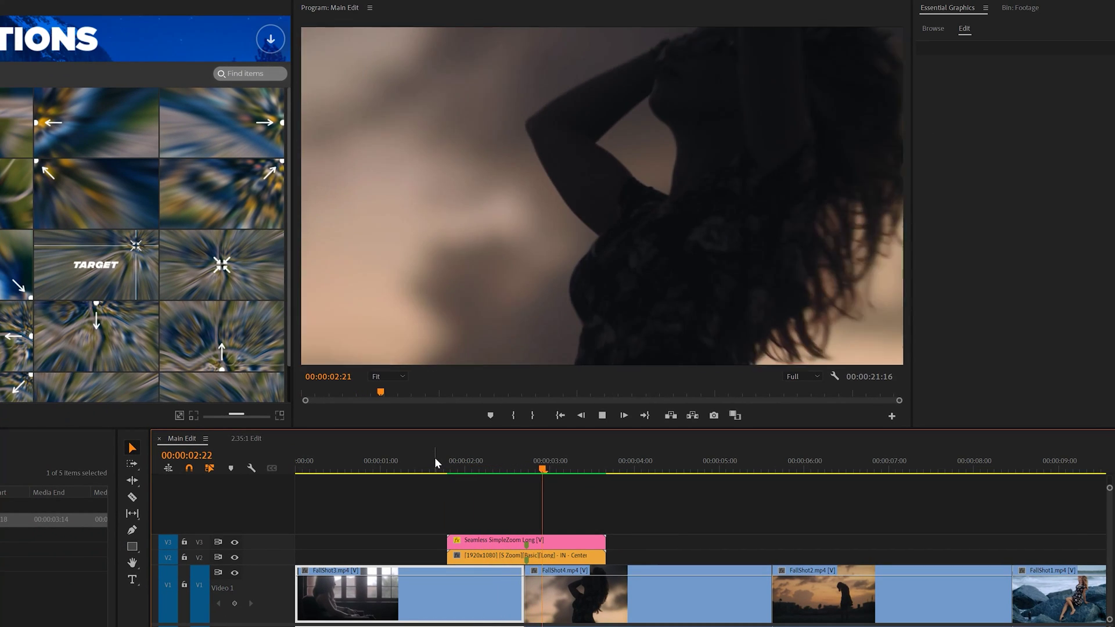
pyautogui.click(435, 459)
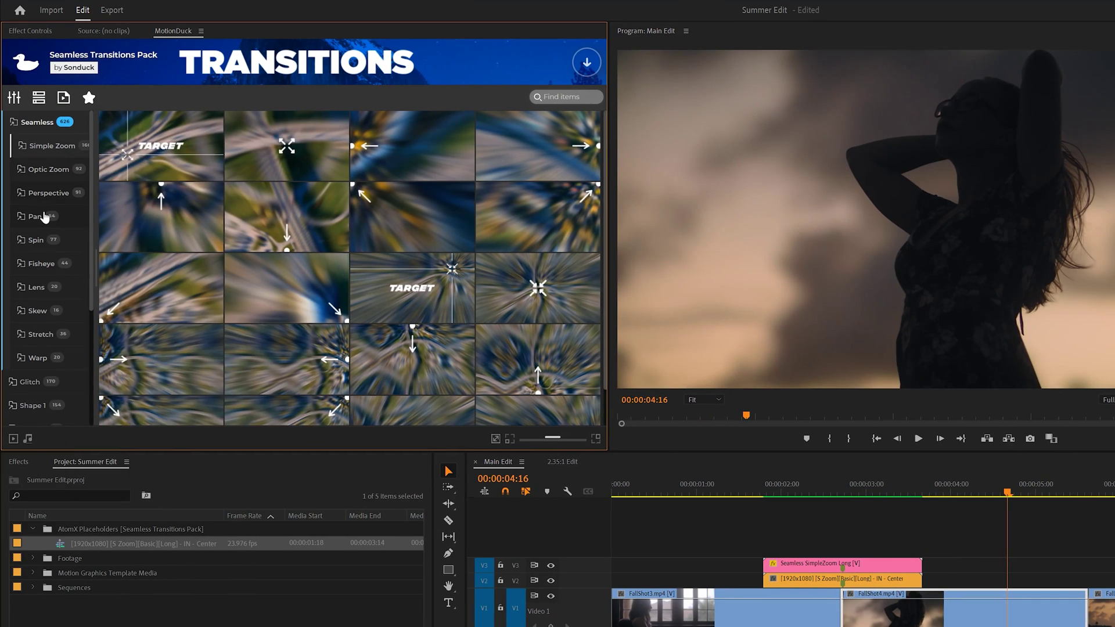
# Step: Preview the Pan, Perspective, Fisheye and Skew transition grids, settling on Perspective Rolling
pyautogui.click(36, 216)
pyautogui.click(40, 197)
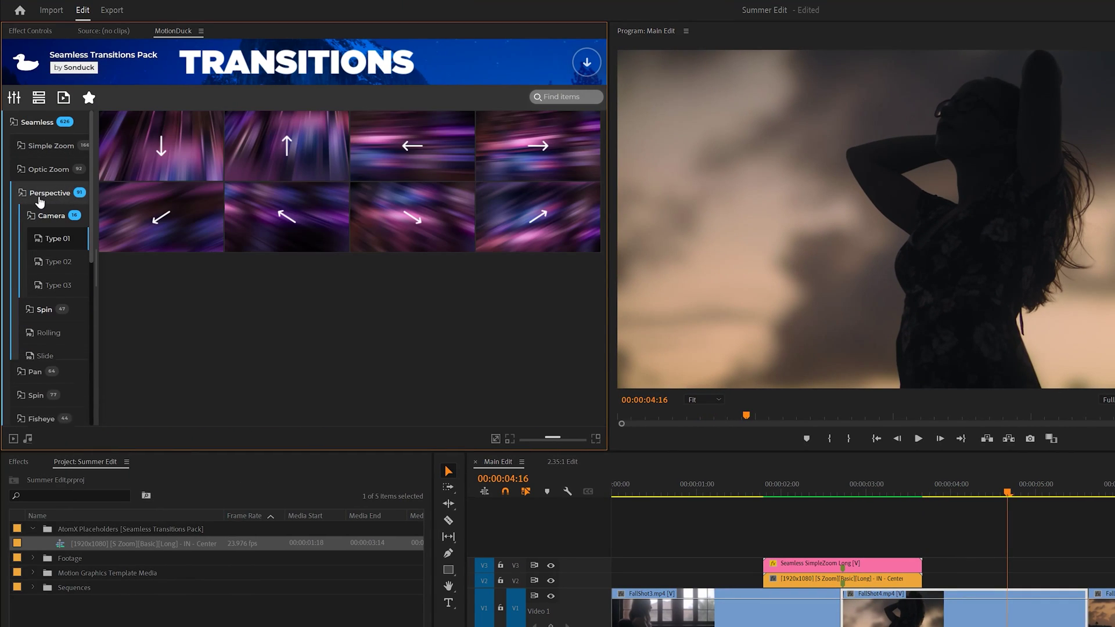
pyautogui.click(42, 264)
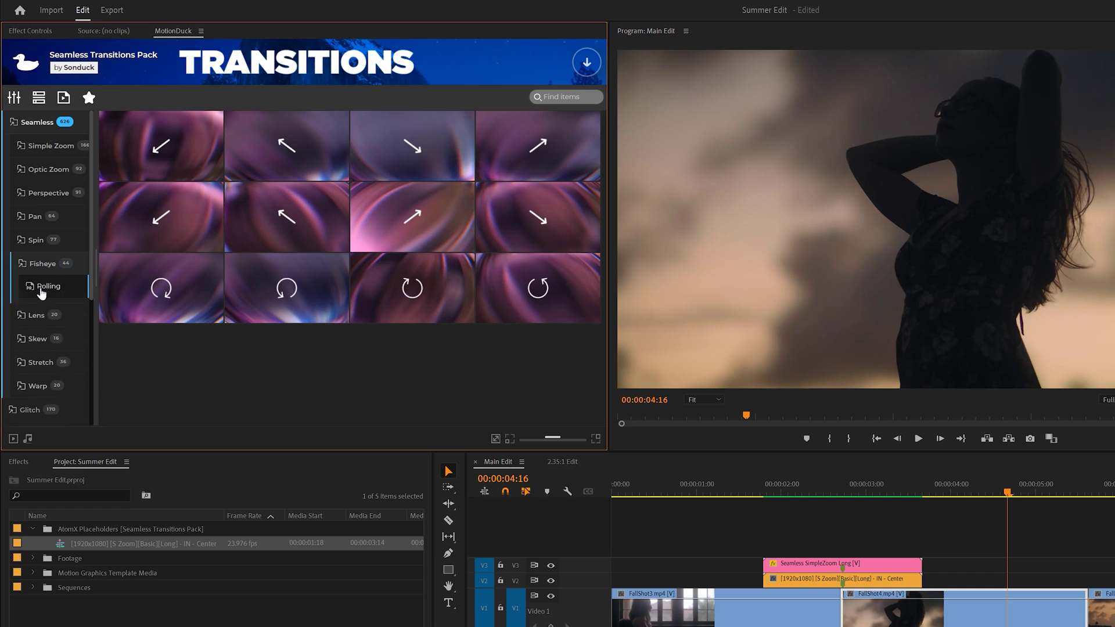
pyautogui.click(37, 338)
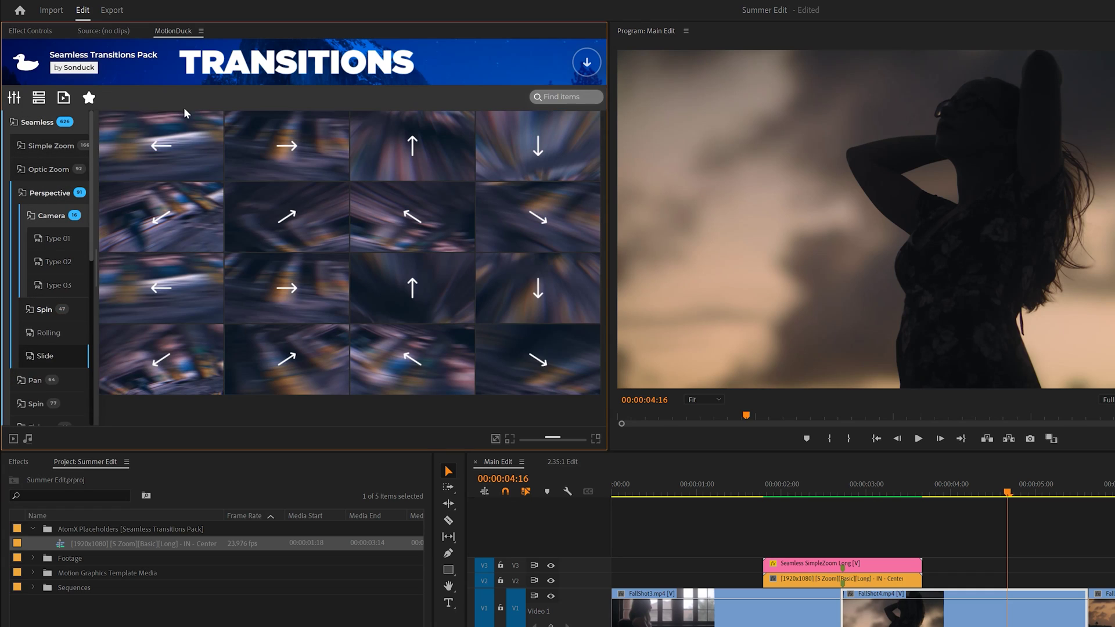
pyautogui.moveTo(177, 130)
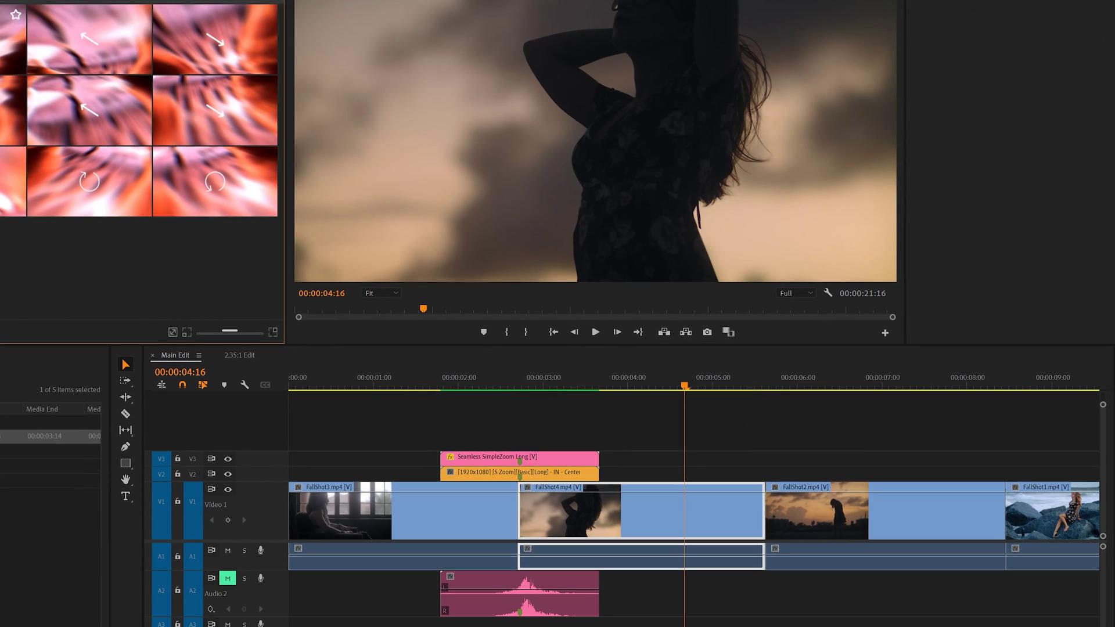
# Step: Apply a Perspective Rolling Left Up transition at the FallShot2 cut and fill its placeholder with the clip
pyautogui.press('Down')
pyautogui.press('d')
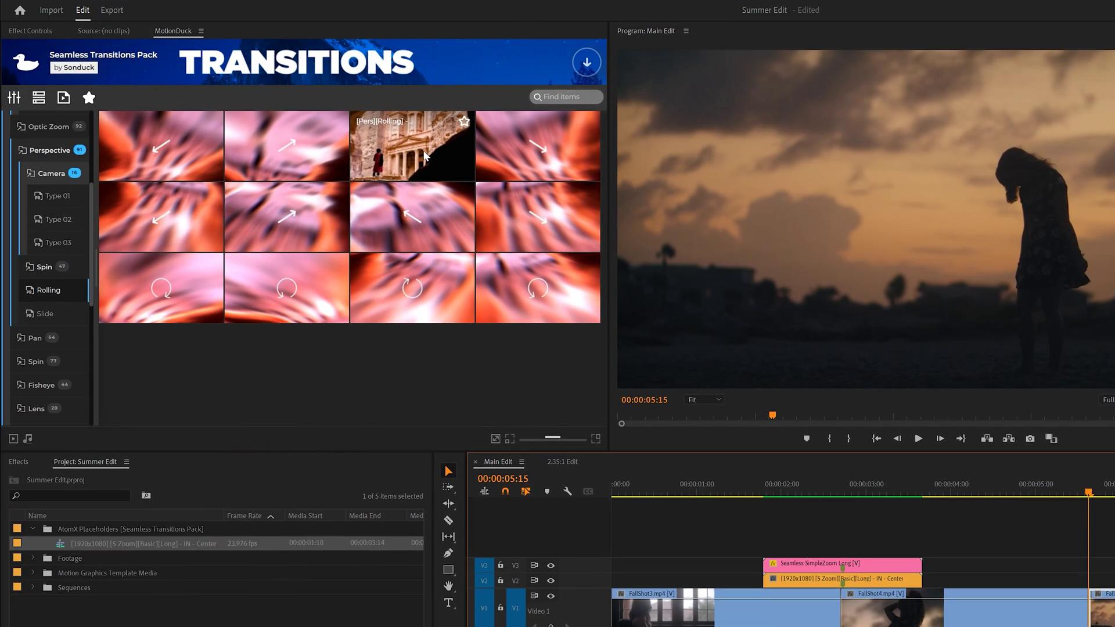
pyautogui.click(424, 152)
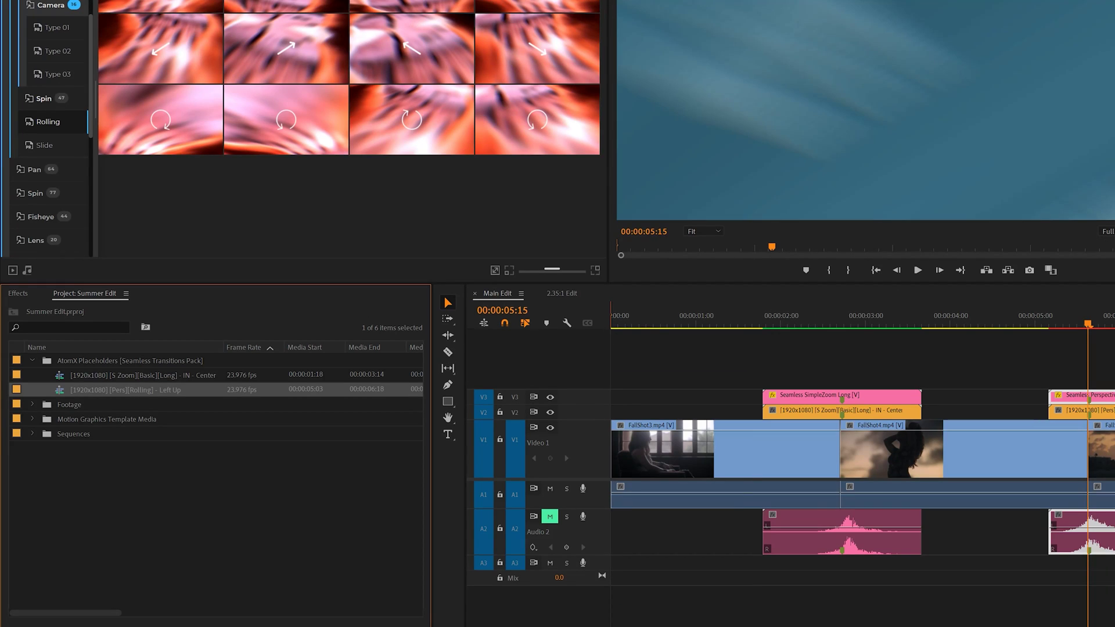
pyautogui.moveTo(100, 398); pyautogui.dragTo(817, 208)
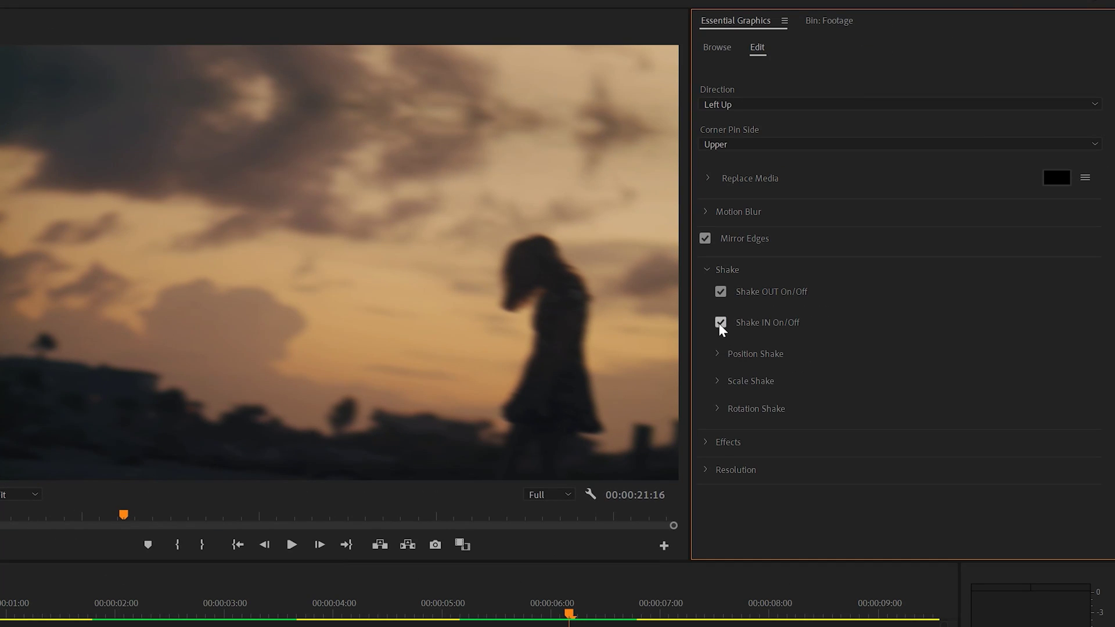
# Step: Change the Rolling transition to Direction Right Up with Corner Pin Side Lower, then preview it
pyautogui.click(706, 213)
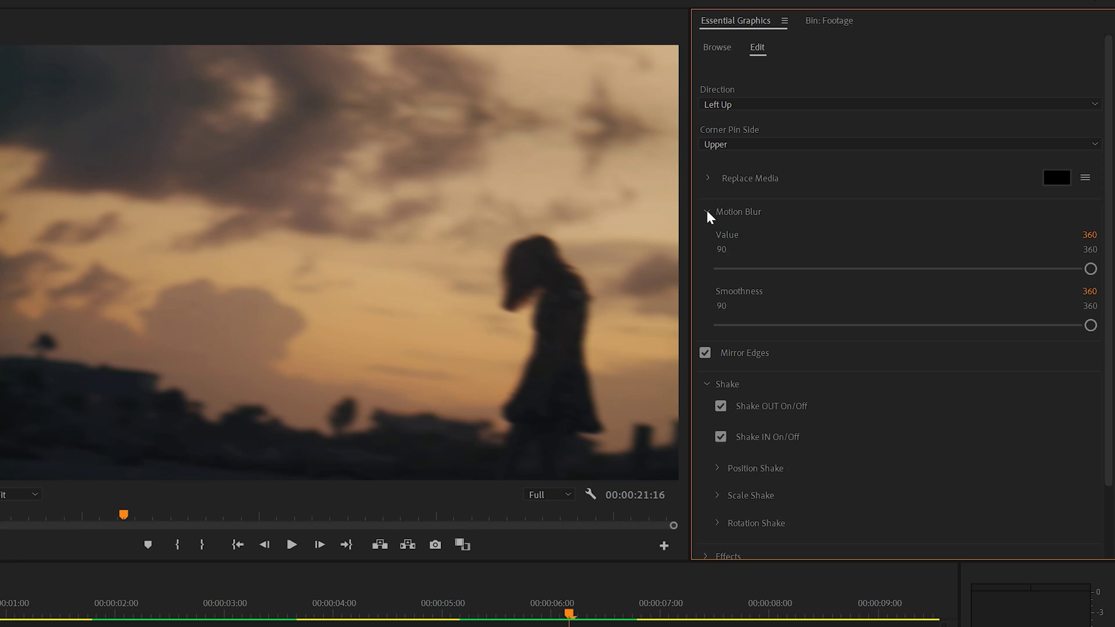
pyautogui.click(706, 207)
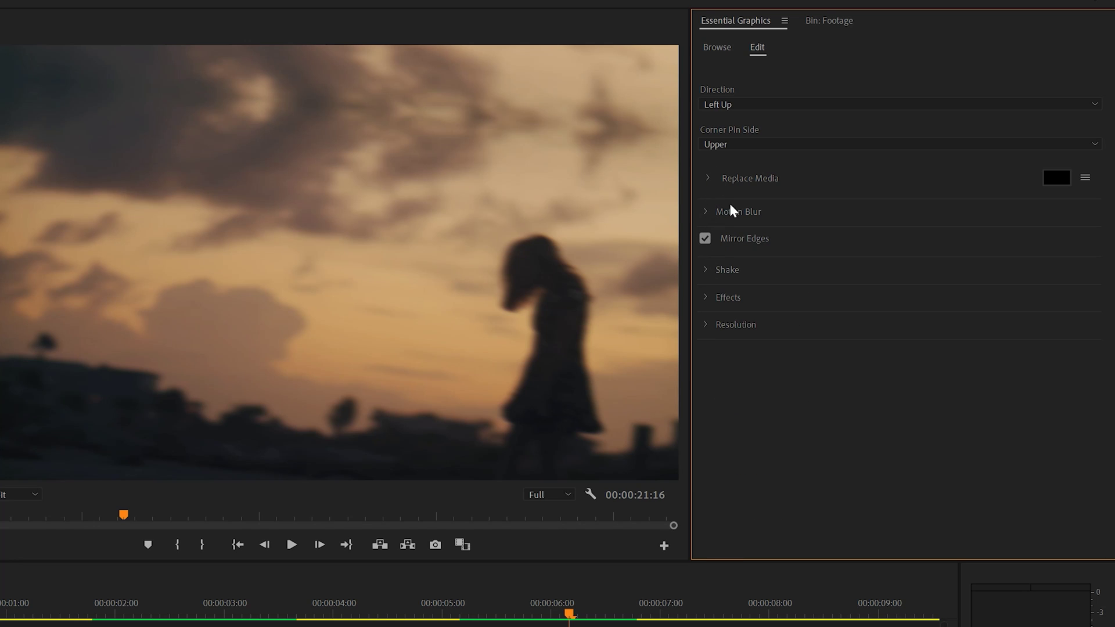
pyautogui.click(756, 102)
pyautogui.click(740, 107)
pyautogui.click(740, 106)
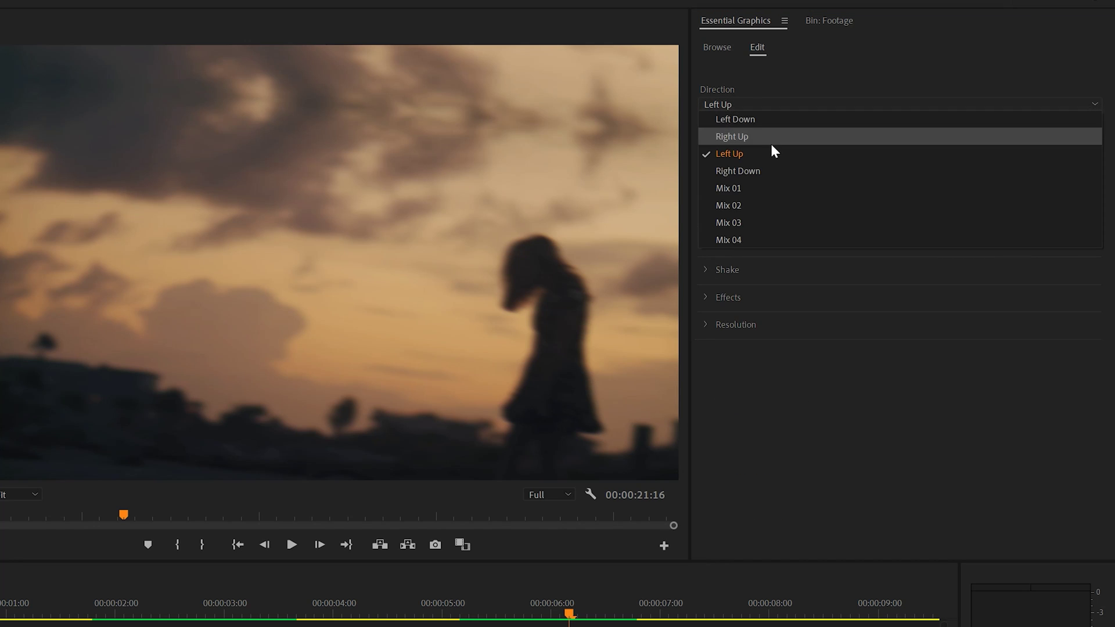
pyautogui.click(754, 136)
pyautogui.click(755, 143)
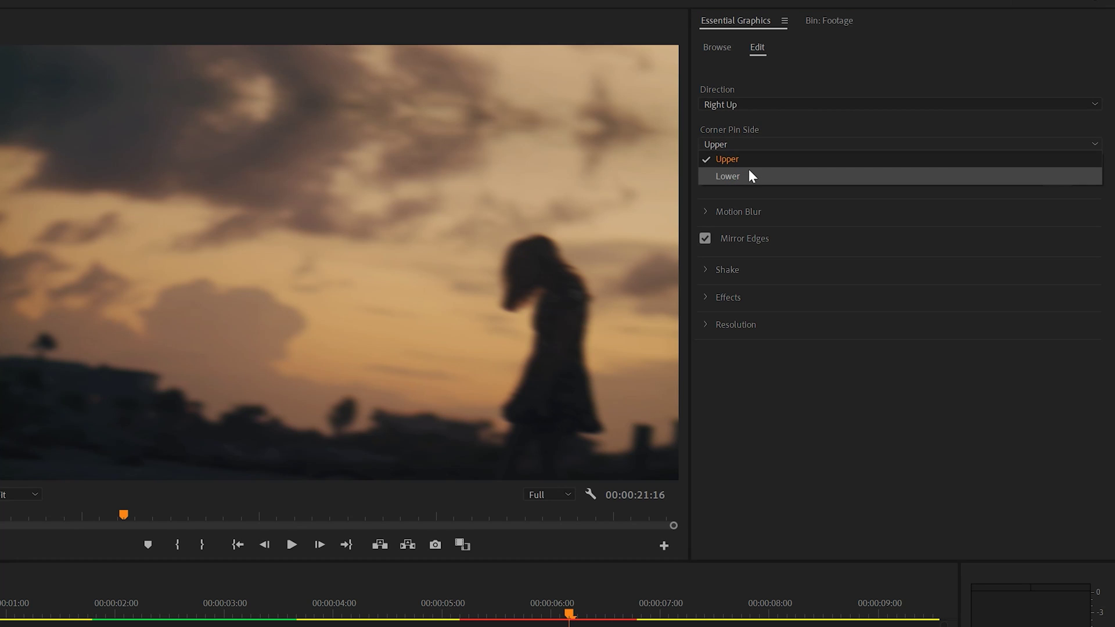
pyautogui.click(748, 169)
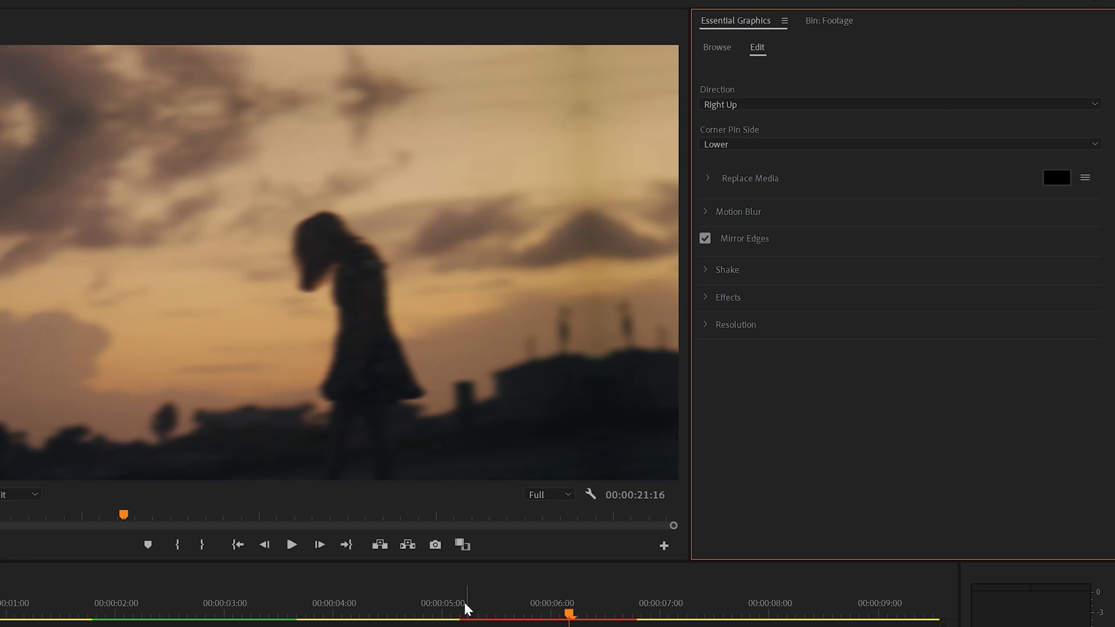
pyautogui.click(454, 609)
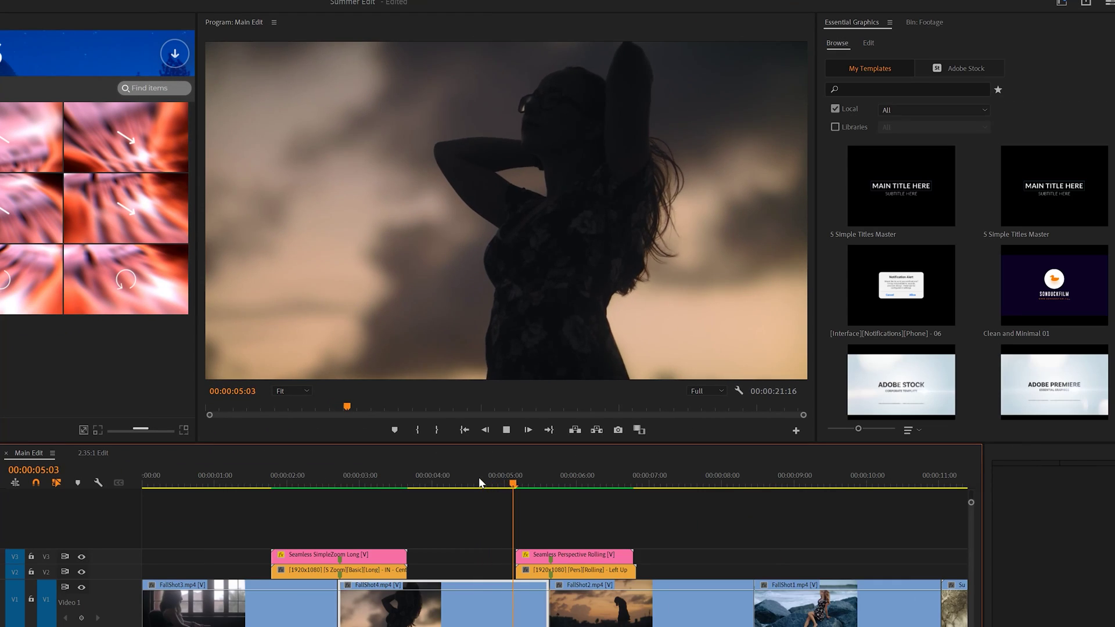
pyautogui.press('space')
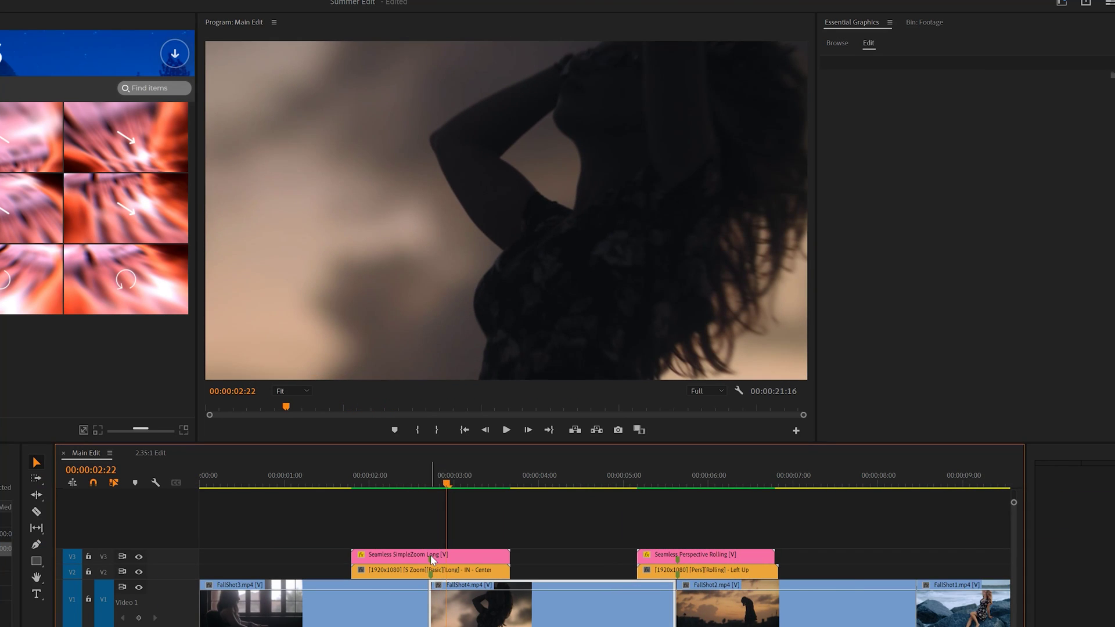
pyautogui.click(430, 556)
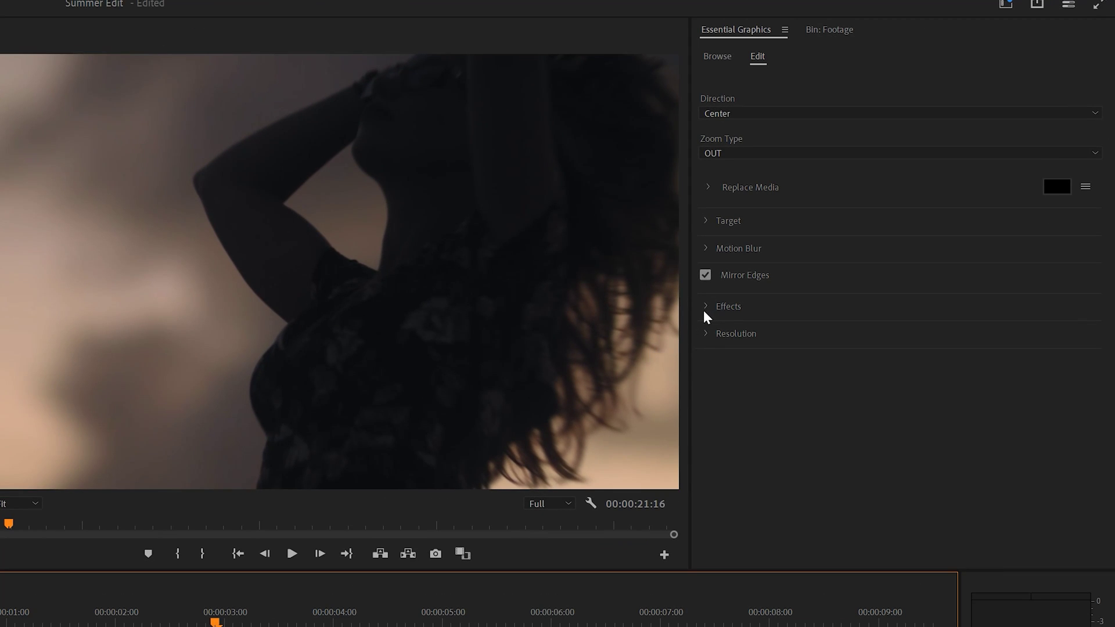
pyautogui.click(706, 309)
pyautogui.click(719, 330)
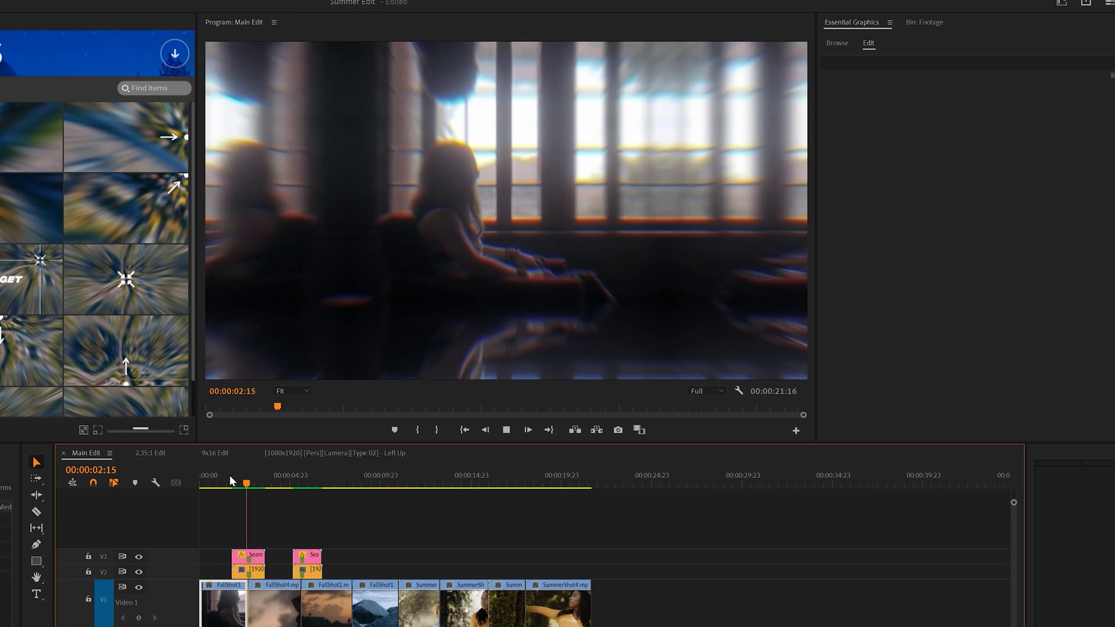
pyautogui.click(229, 475)
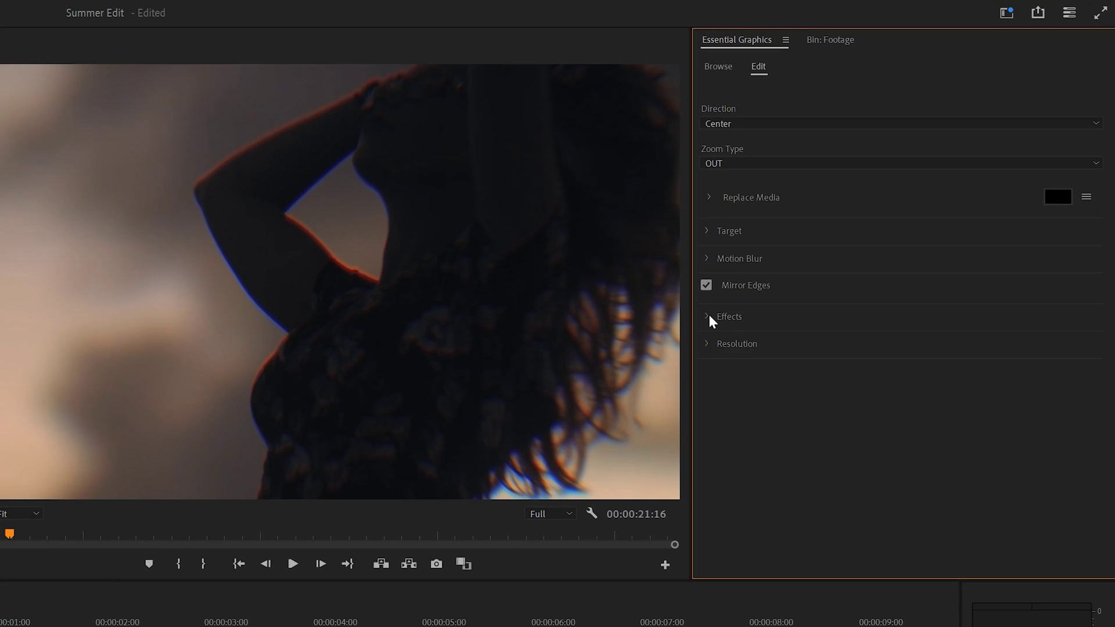
pyautogui.click(709, 313)
pyautogui.click(718, 340)
pyautogui.click(717, 366)
pyautogui.click(717, 366)
pyautogui.click(719, 393)
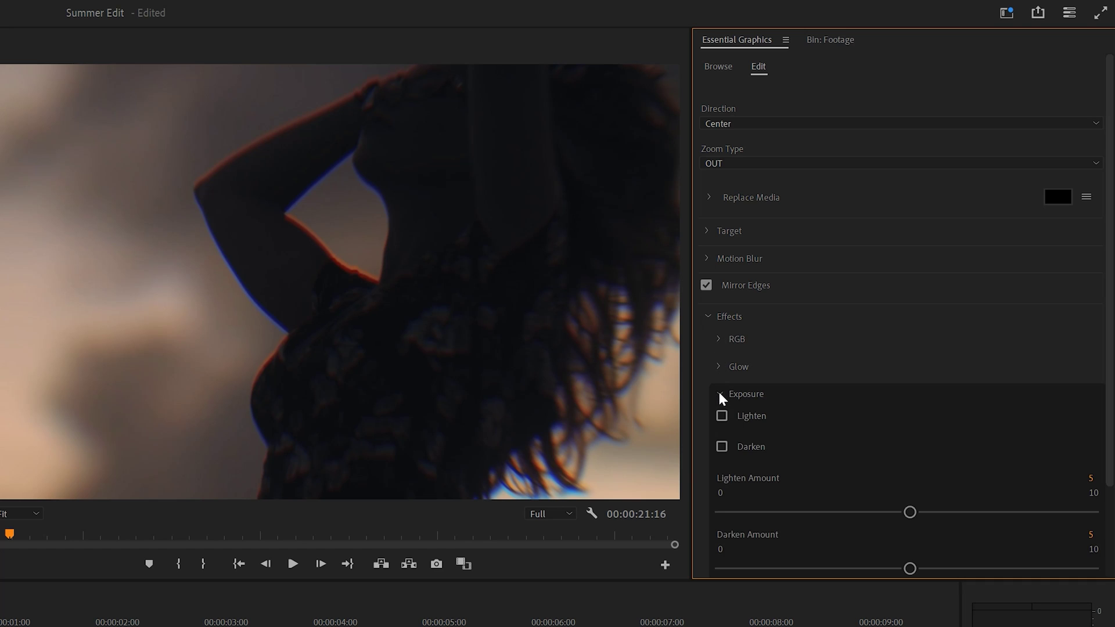
pyautogui.click(719, 394)
pyautogui.click(718, 421)
pyautogui.click(718, 421)
pyautogui.click(709, 259)
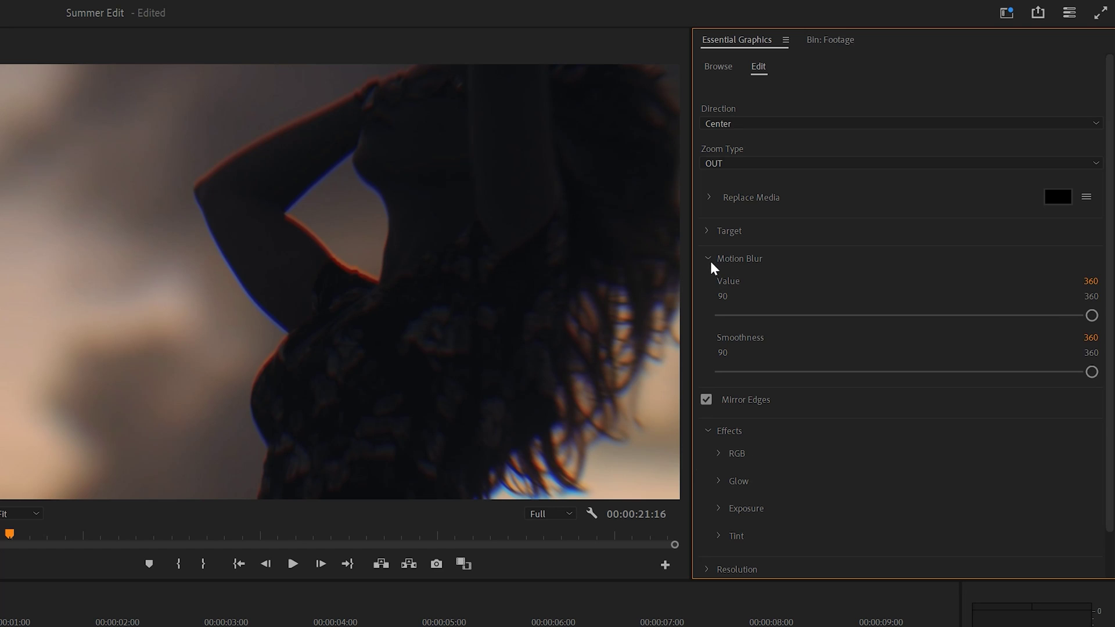
# Step: Switch the zoom Direction to TARGET, choose Target Type 1, and review its Colors and size settings
pyautogui.click(707, 260)
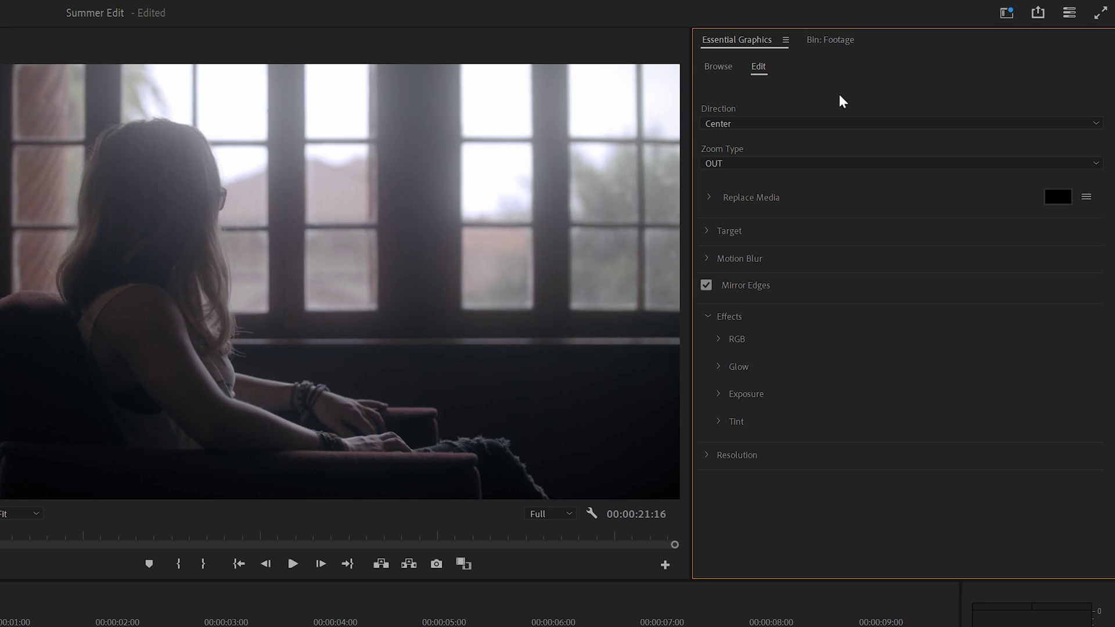
pyautogui.click(705, 231)
pyautogui.click(738, 122)
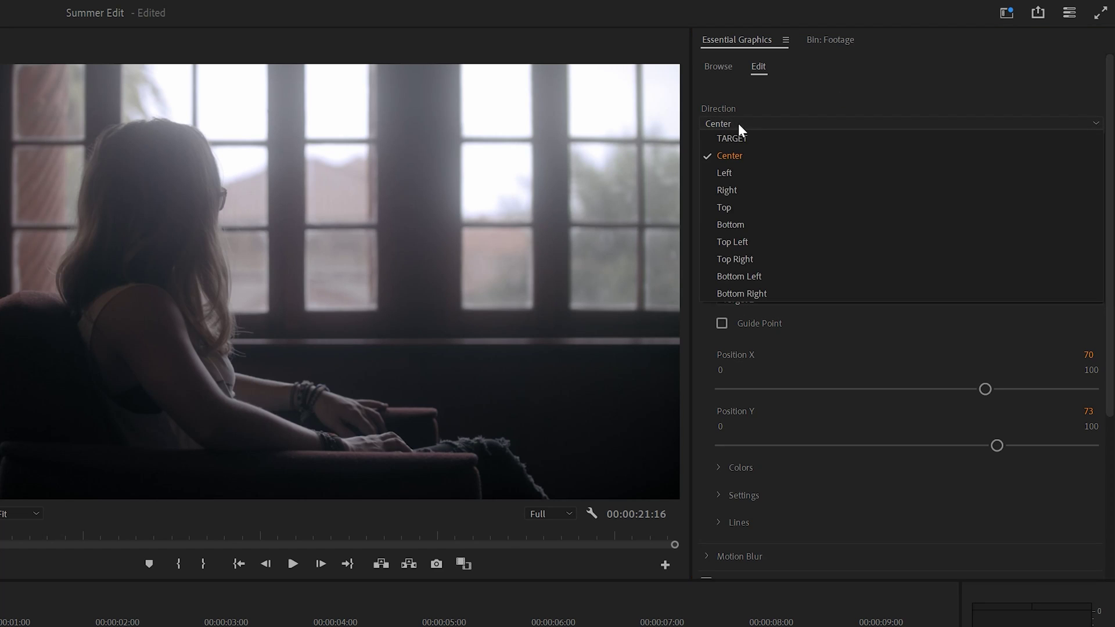
pyautogui.click(734, 137)
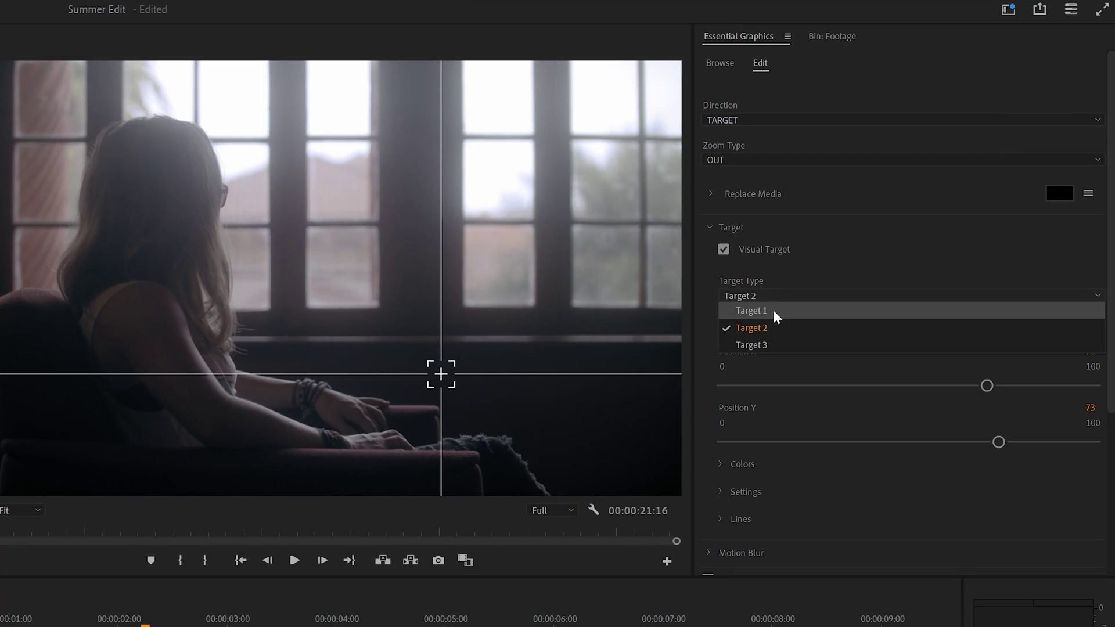
pyautogui.click(773, 312)
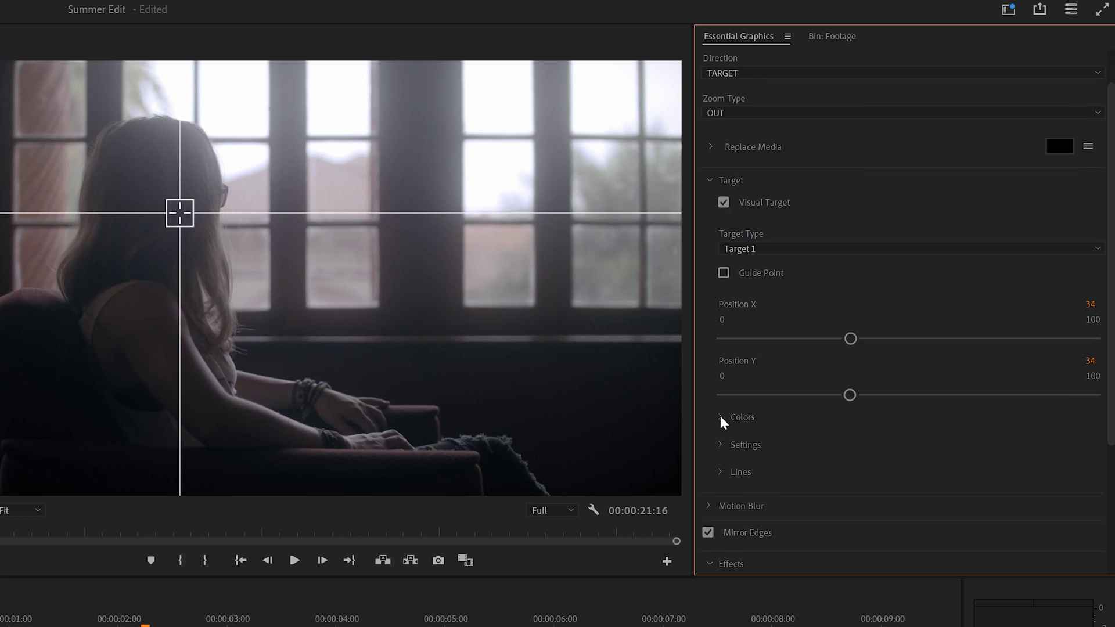
pyautogui.click(721, 417)
pyautogui.click(719, 417)
pyautogui.click(720, 445)
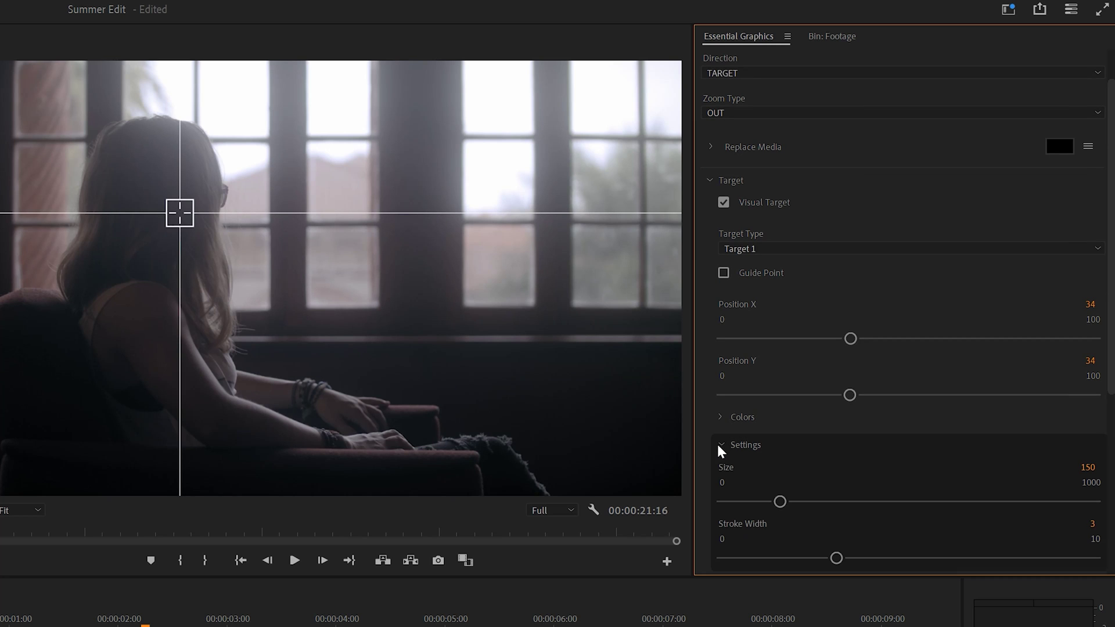
pyautogui.scroll(-3, 725, 407)
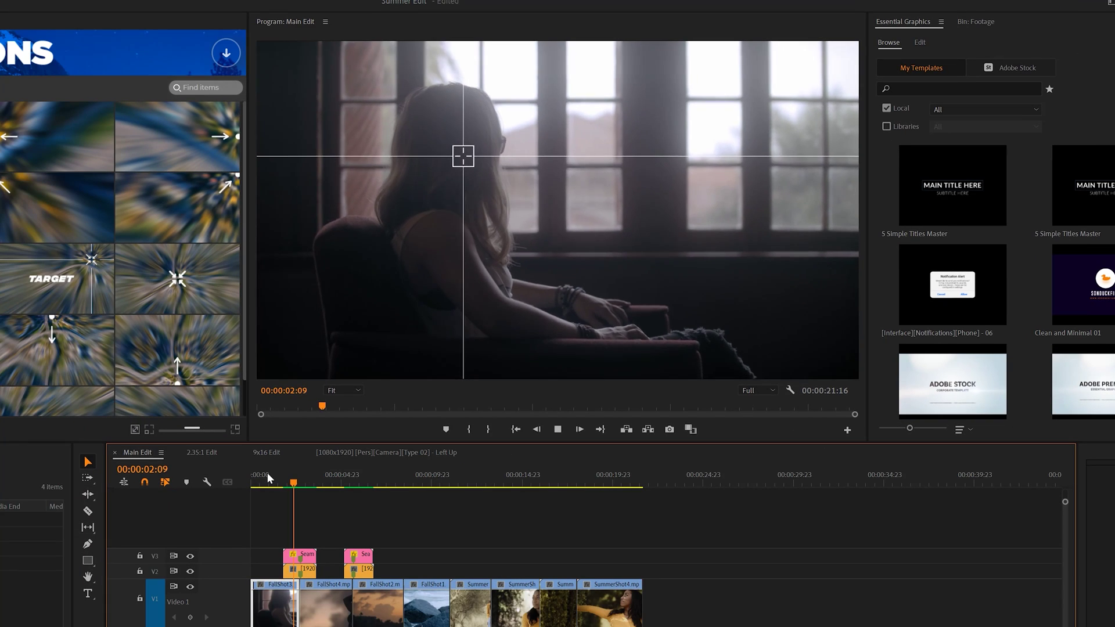
# Step: Replay the transition, then add an Optic Zoom Power transition at the playhead
pyautogui.click(281, 475)
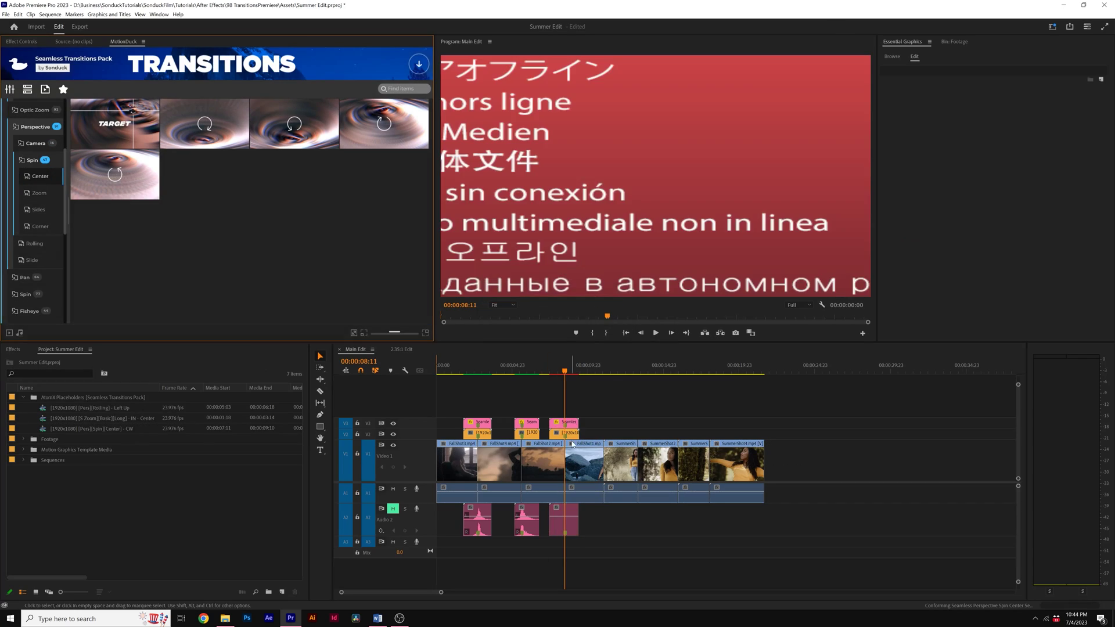
pyautogui.click(36, 116)
pyautogui.click(36, 118)
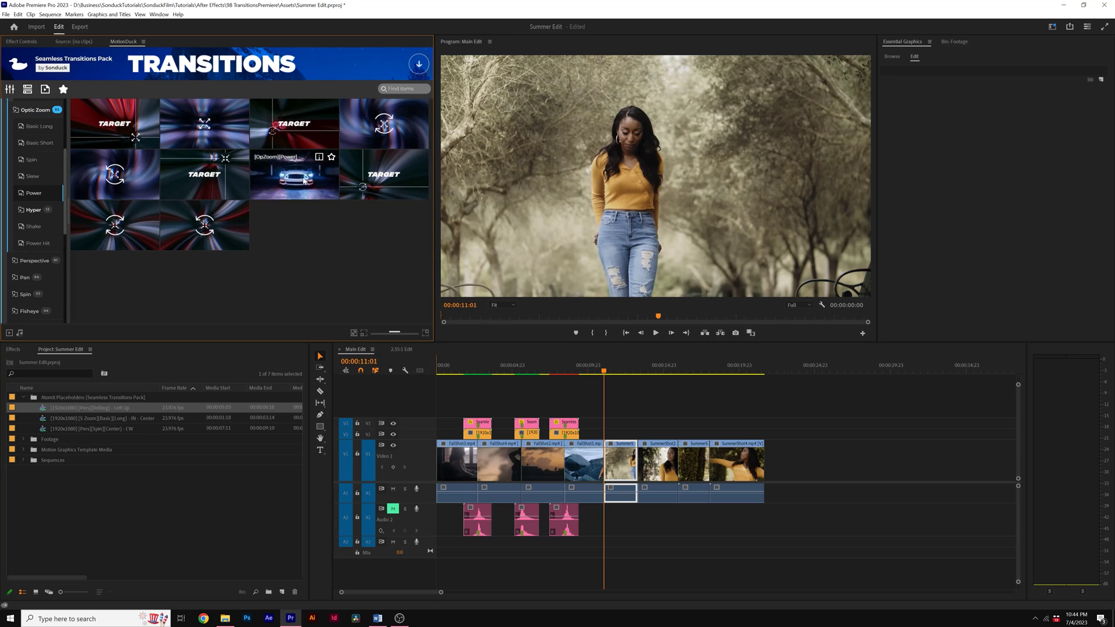
# Step: Add a Warp Basic Long Up transition at the next cut
pyautogui.click(27, 245)
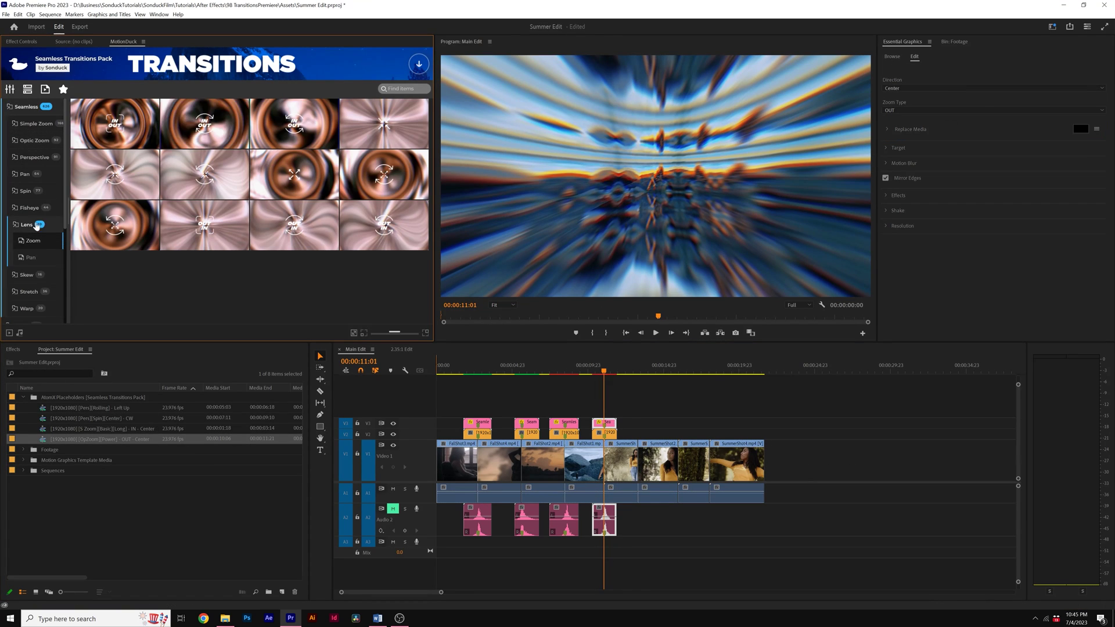
pyautogui.press('Down')
pyautogui.click(38, 308)
pyautogui.click(205, 123)
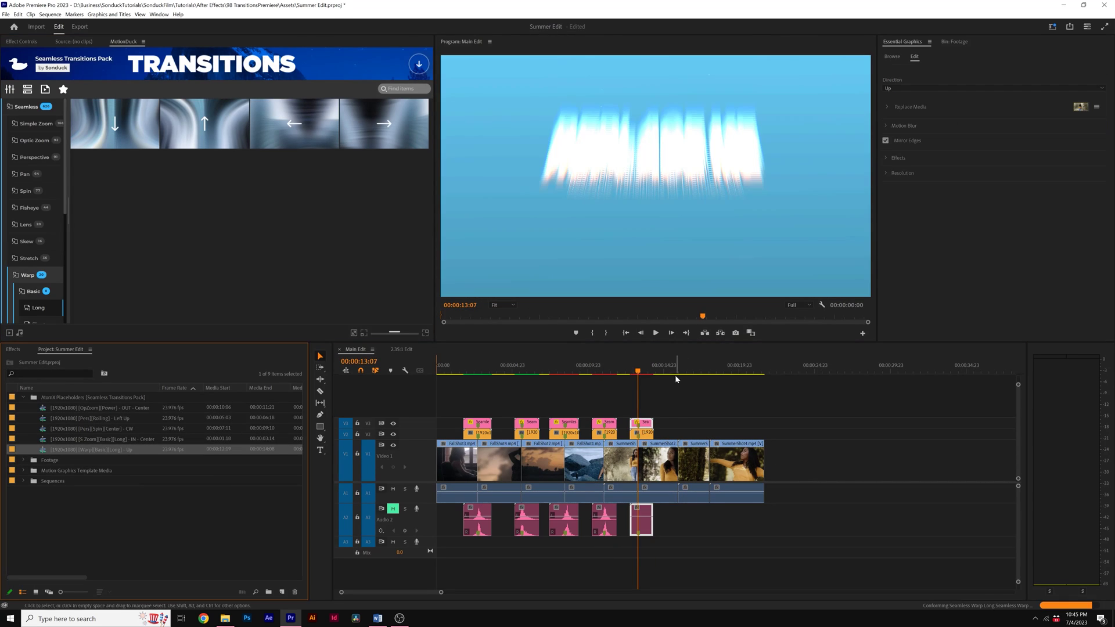
# Step: Move to the following cut, select the next Summer clip and show the Simple Zoom Spin Ease transitions
pyautogui.press('Down')
pyautogui.click(37, 123)
pyautogui.click(32, 223)
pyautogui.click(37, 239)
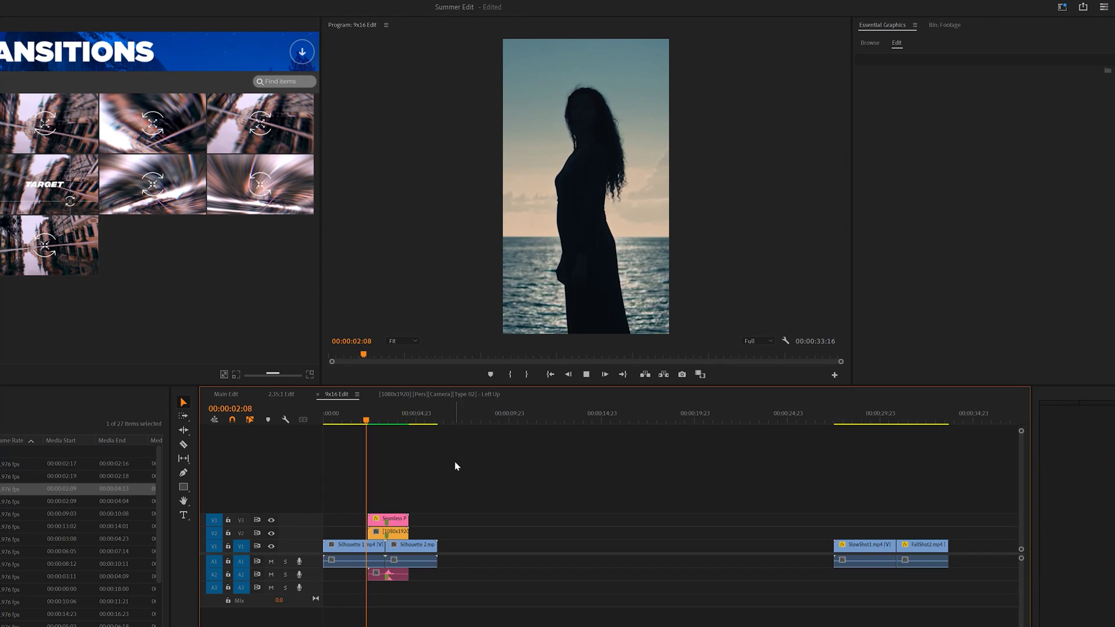
# Step: Play the 9x16 Edit sequence's Silhouette 1 to Silhouette 2 transition twice
pyautogui.press('space')
pyautogui.press('space')
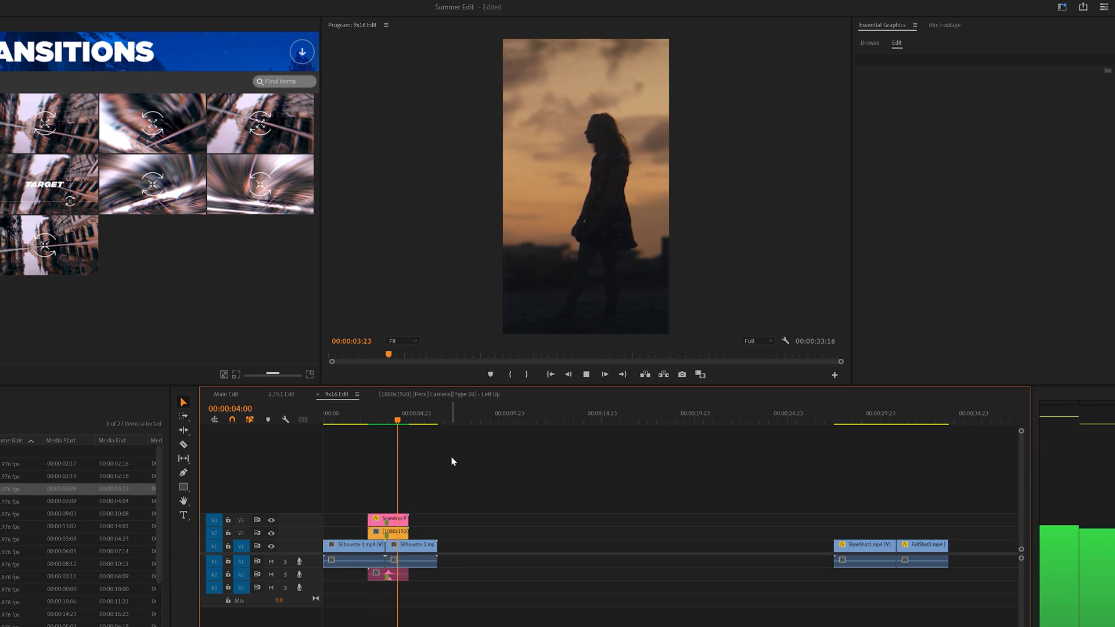
pyautogui.press('space')
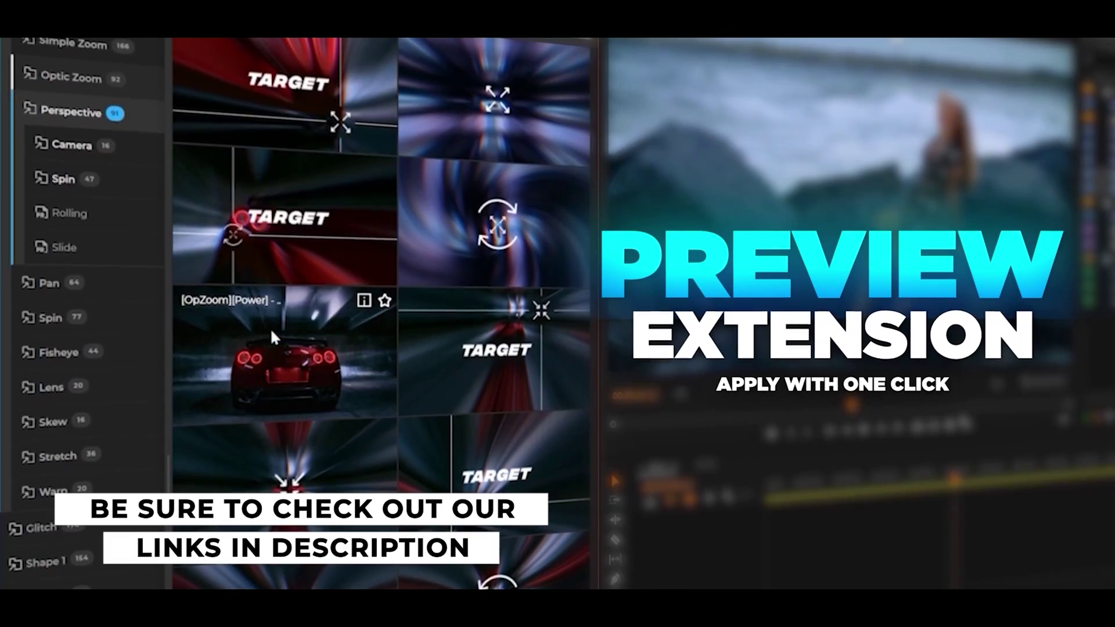
# Step: Display the Perspective Slide transition thumbnails in the MotionDuck sidebar
pyautogui.click(79, 247)
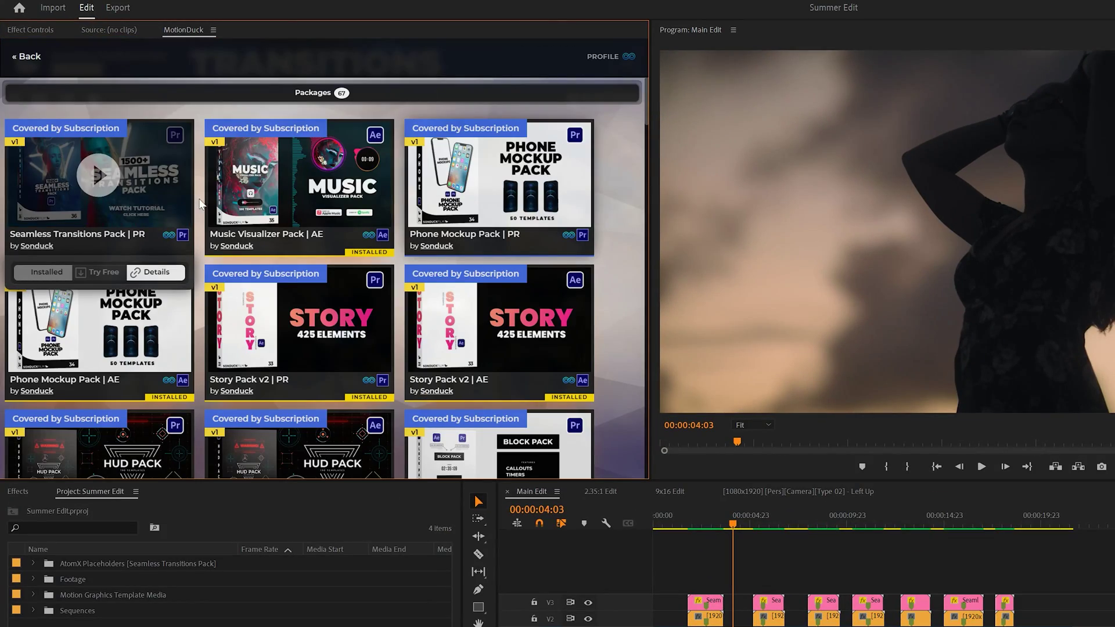
# Step: Load the Motion Designers Pack in MotionDuck and browse Motion Library > Typography > Modern titles
pyautogui.scroll(-6, 606, 237)
pyautogui.scroll(-12, 606, 237)
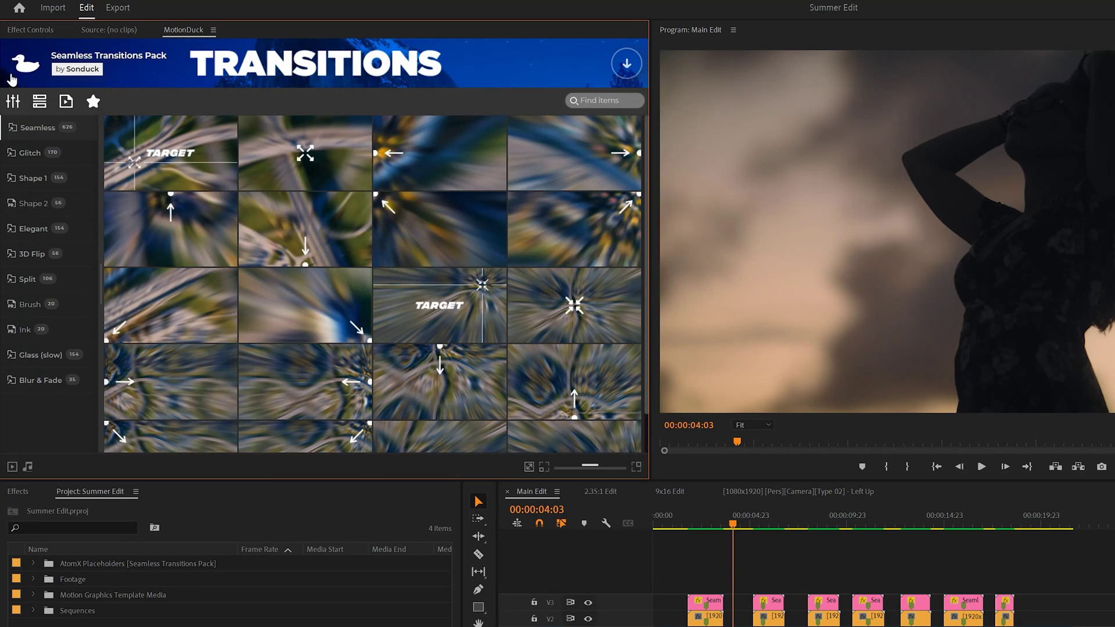
pyautogui.click(23, 69)
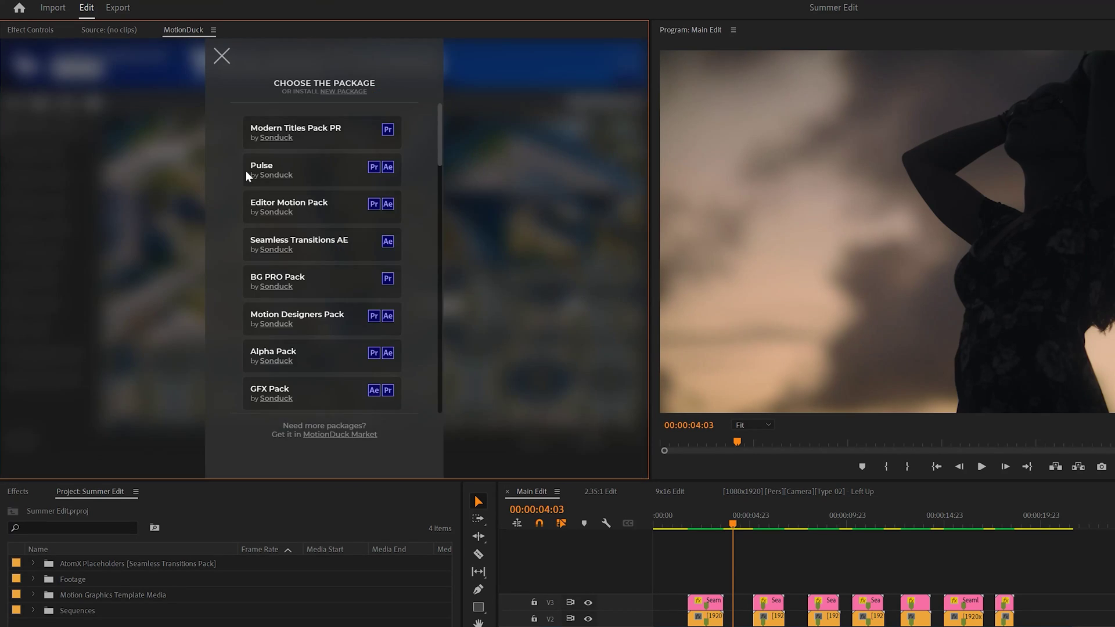
pyautogui.click(397, 318)
pyautogui.click(46, 154)
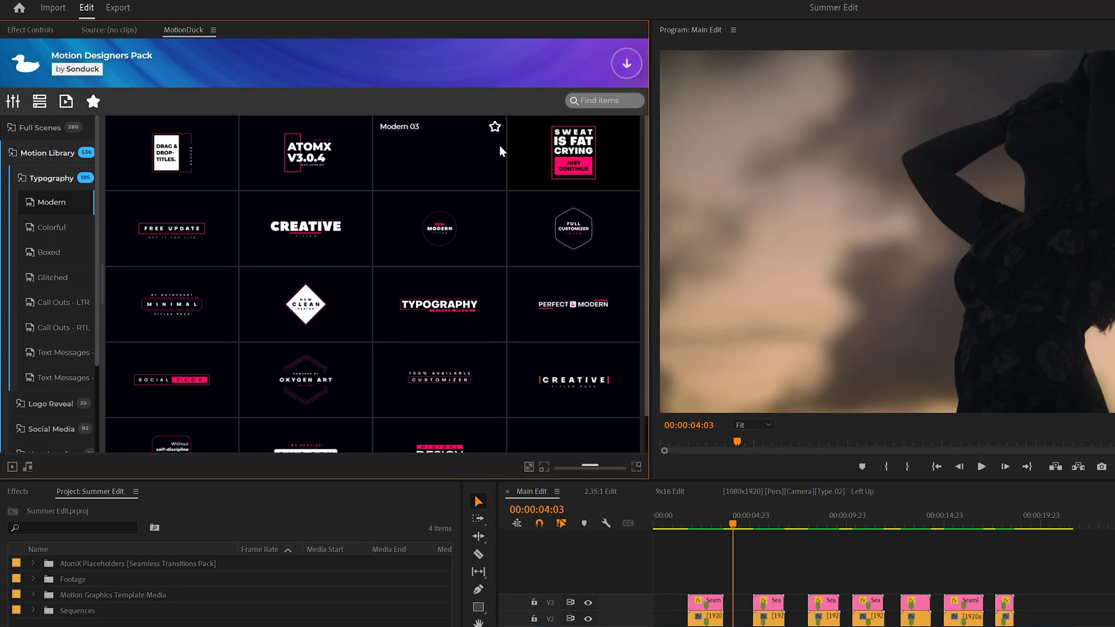